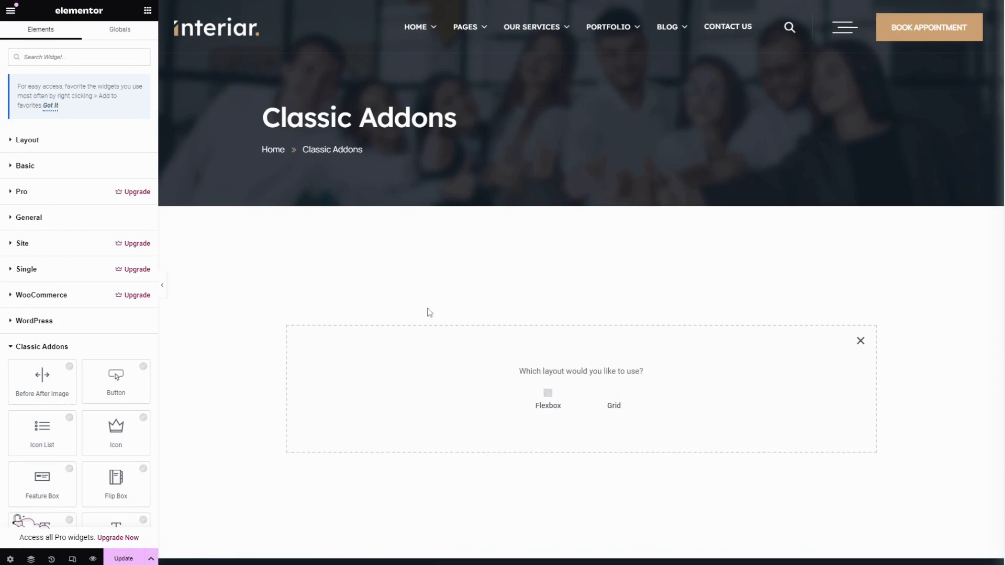
- Add a single-column Flexbox container to the page and place a Switcher Content widget inside it
left_click(553, 398)
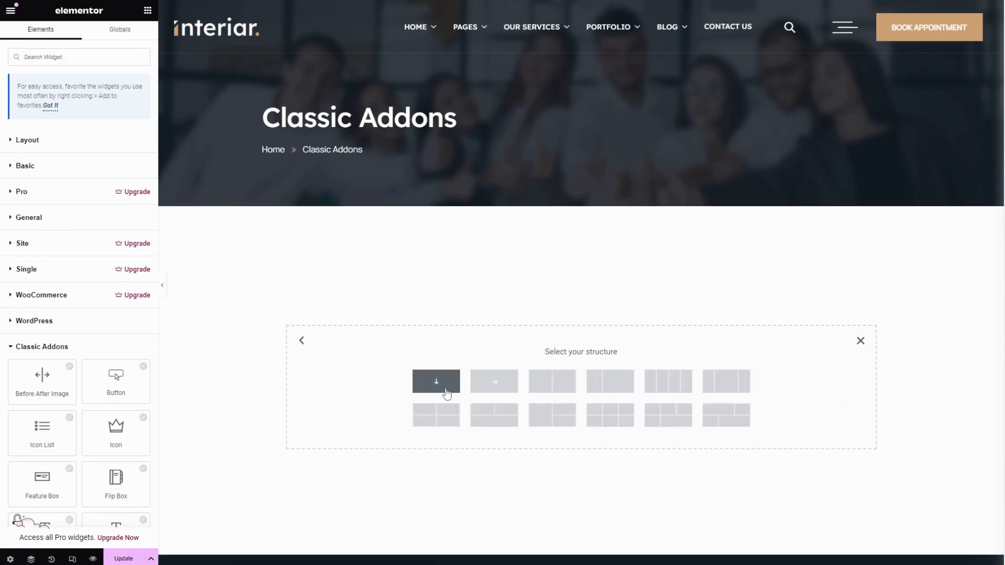
left_click(446, 392)
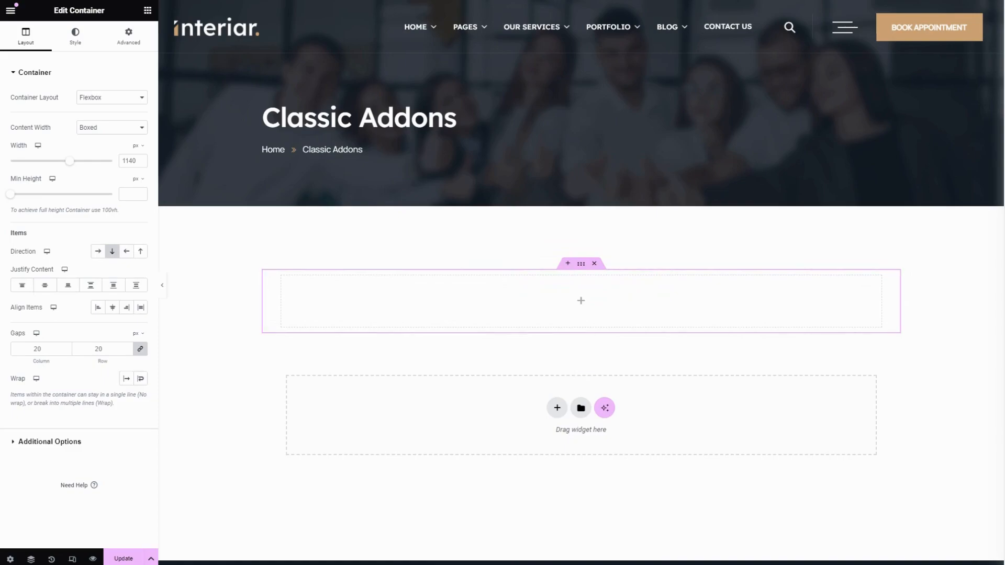
left_click(147, 11)
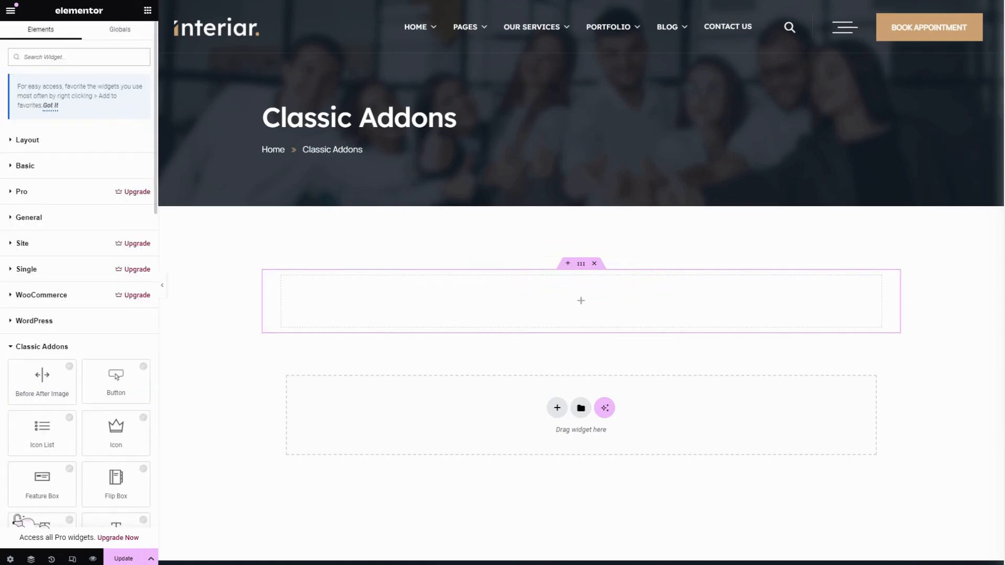
type("swit")
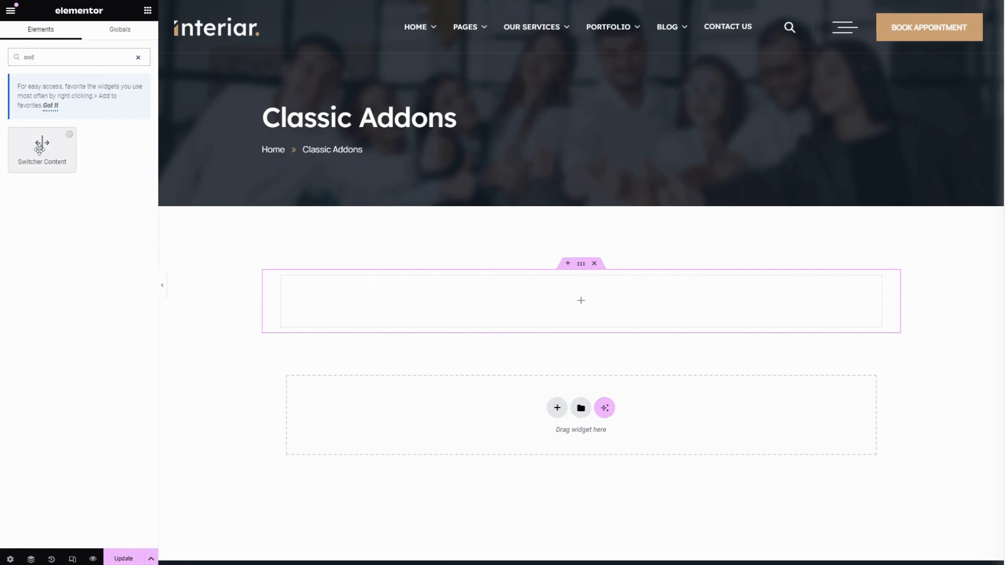
left_click_drag(39, 148, 559, 276)
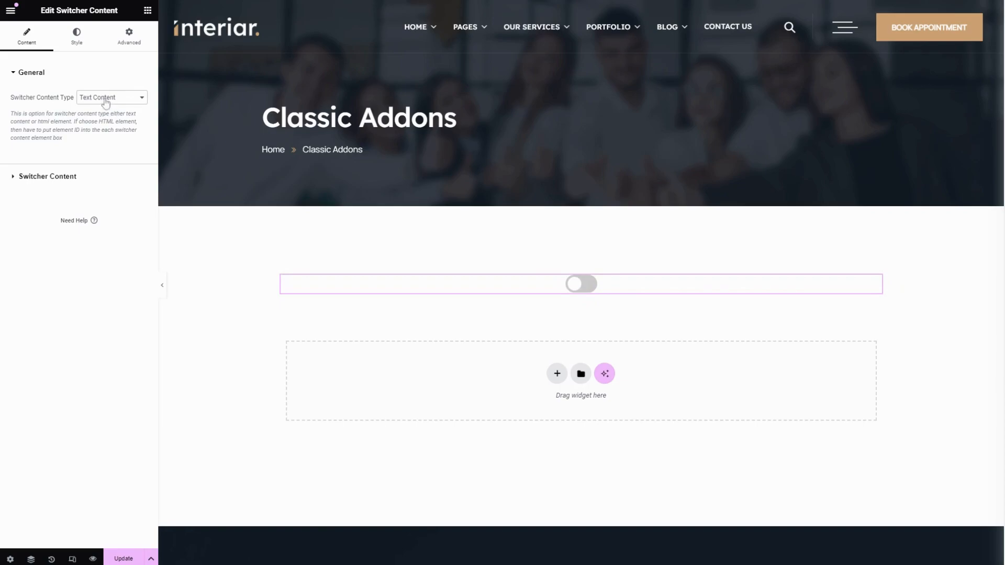
- Set the switcher's primary title to "Title One" and its content to "Ut elit tellus, luctus nec ullamcorper mattis, pulvinar dapibus leo."
left_click(77, 175)
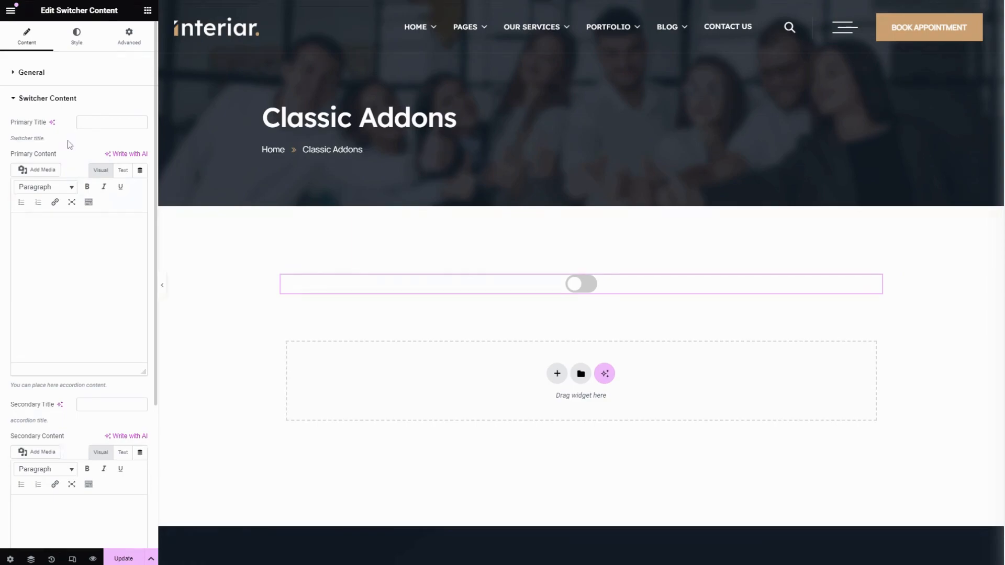
left_click(81, 122)
type("Title One")
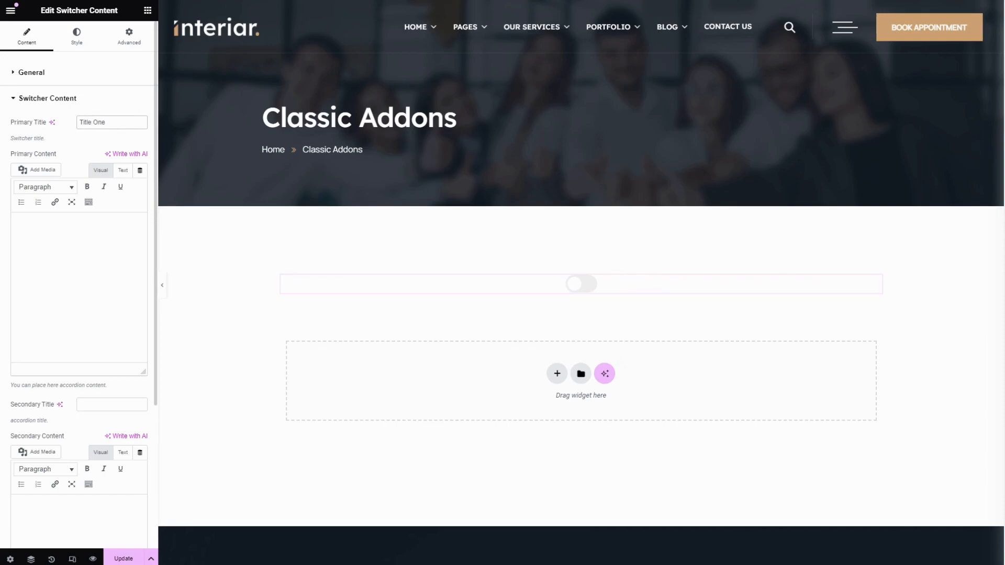
left_click(74, 233)
type("Ut elit tellus, luctus nec ullamcorper mattis, pulvinar dapibus leo.")
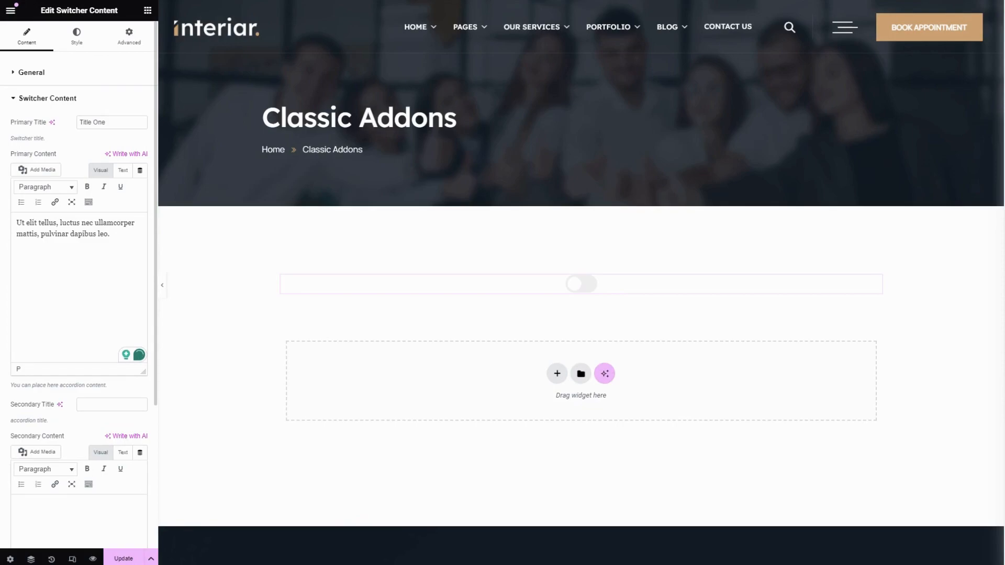
- Set the secondary title to "Title Two" and enter "Ut elit tellus, luctus nec ullamcorper mattis, pulvinar dapibus leo." twice as its content
type("Tit")
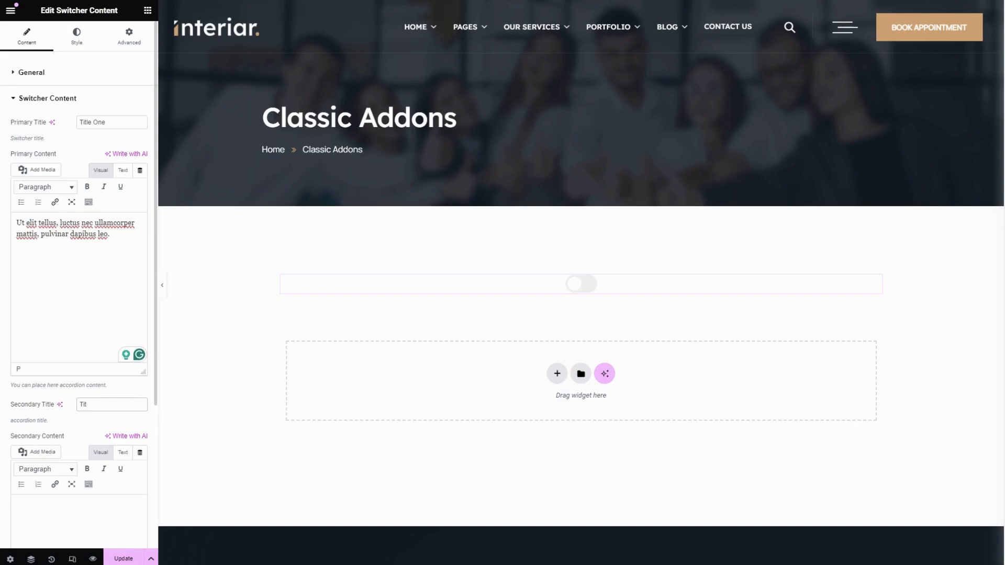
type("le Two")
scroll(79, 282, "down", 3)
left_click(78, 348)
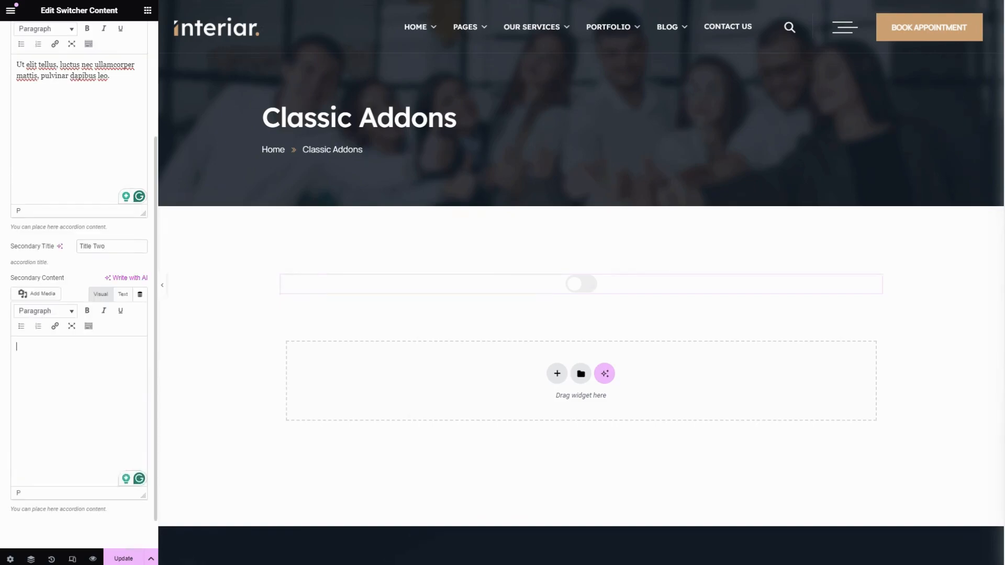
type("Ut elit tellus, luctus nec ullamcorper mattis, pulvinar dapibus leo. Ut elit tellus, luctus nec ullamcorper mattis, pulvinar dapibus leo.")
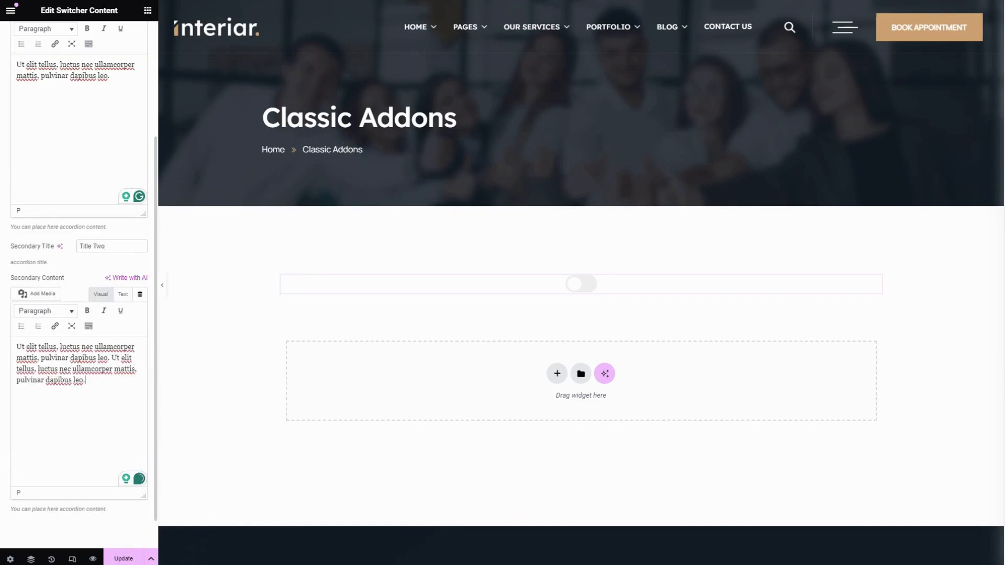
- In the widget's general style settings, set the padding to 10 and the margin to 5 on all sides
left_click_drag(158, 367, 164, 244)
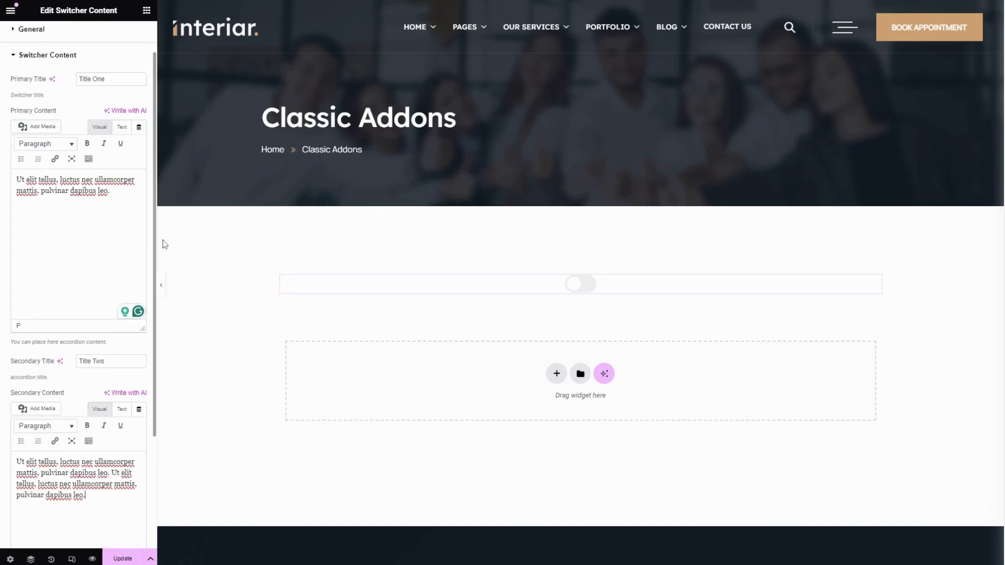
scroll(77, 51, "up", 1)
left_click(76, 47)
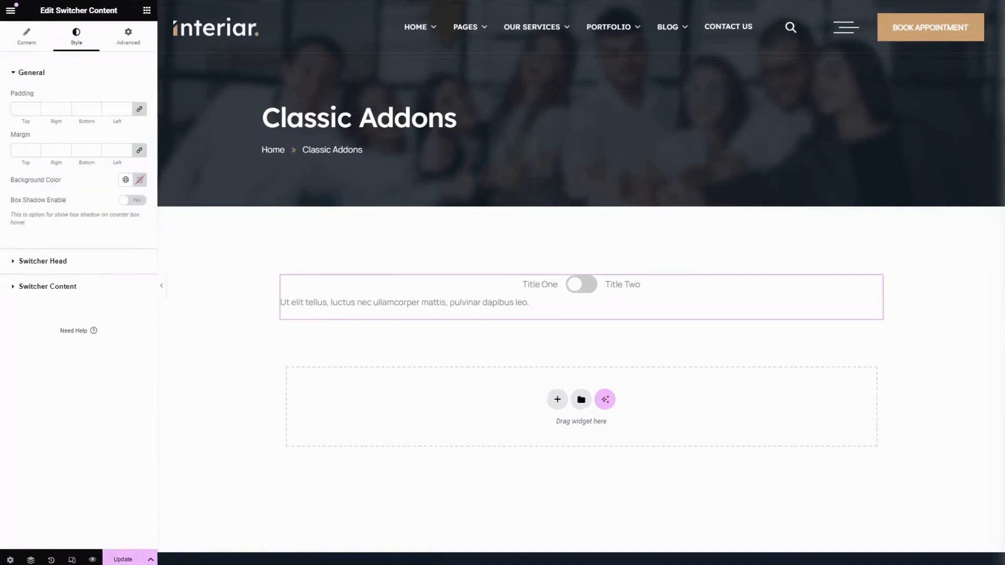
left_click(24, 109)
type("10")
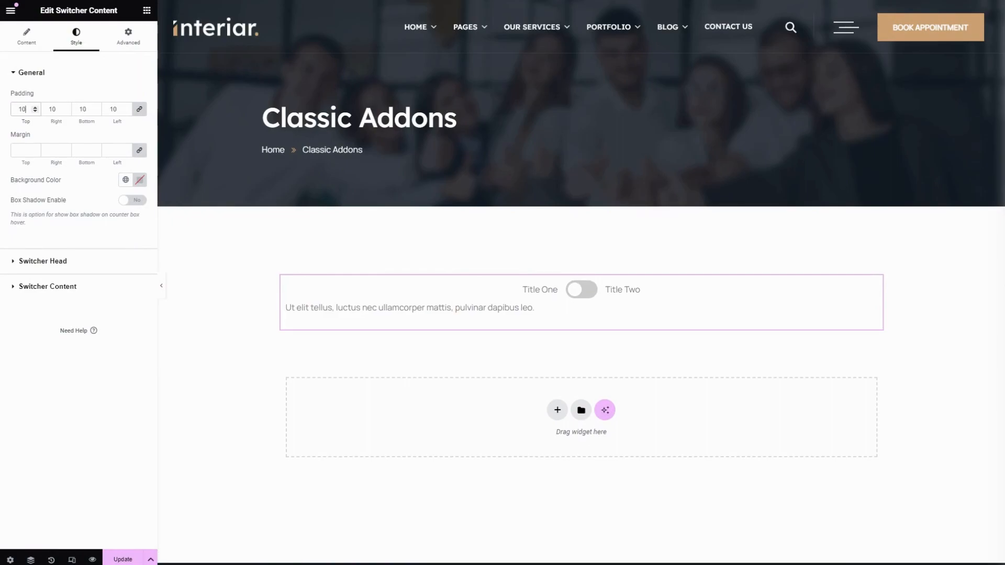
left_click(24, 150)
type("5")
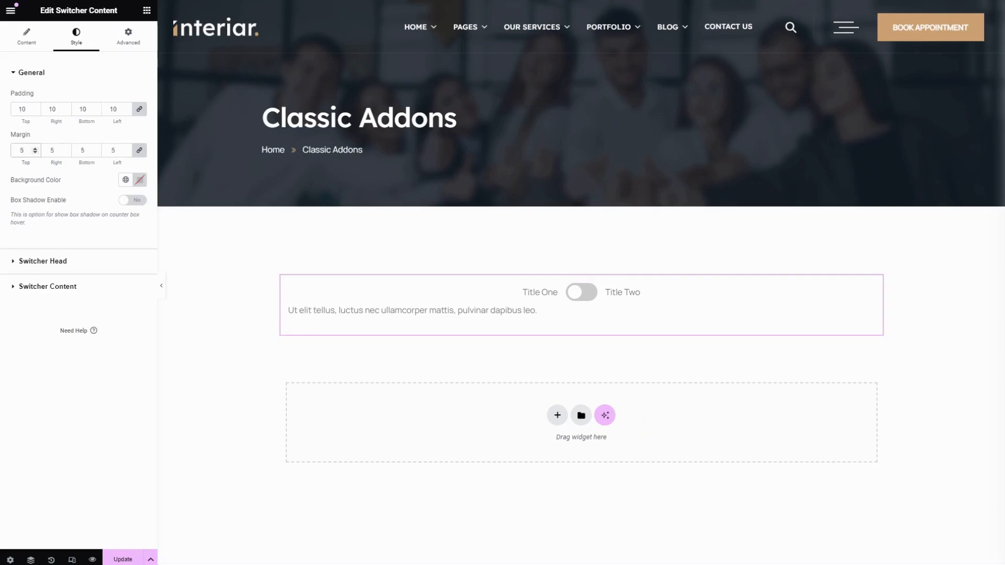
- Apply the light green global background color #E7FDEA and enable a box shadow with horizontal -8, blur 11 and spread -65
left_click(129, 184)
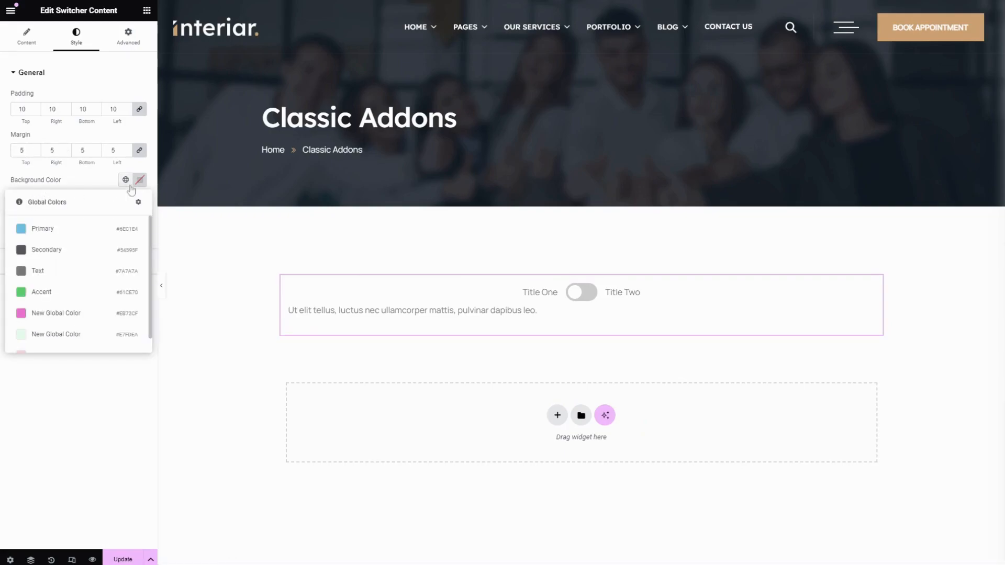
left_click(60, 334)
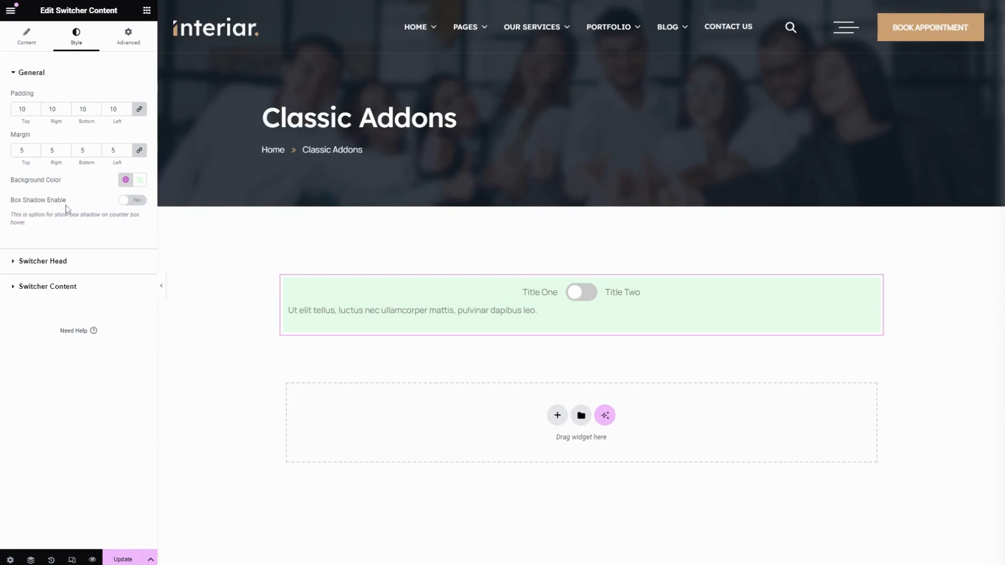
left_click(132, 203)
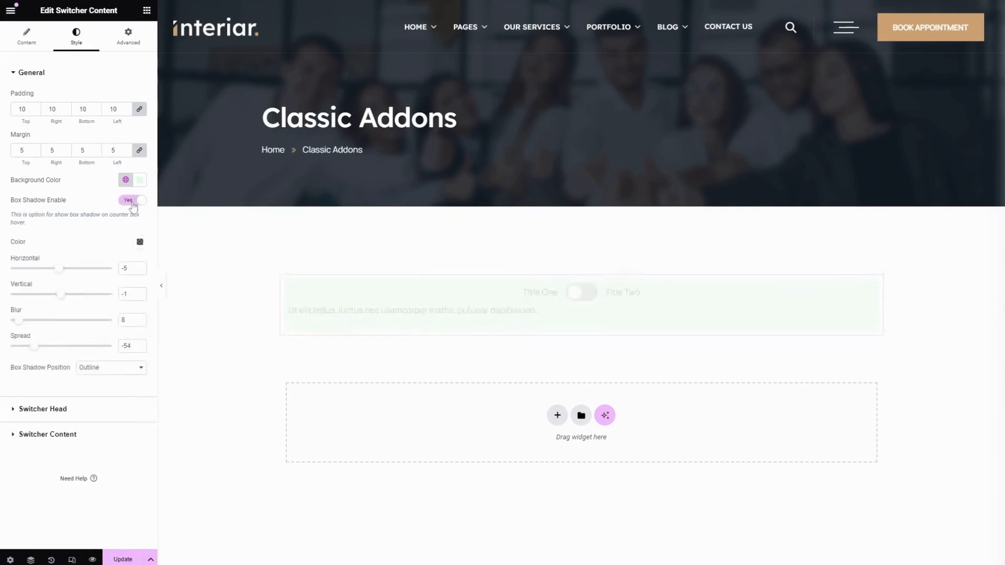
left_click_drag(60, 269, 57, 269)
left_click_drag(19, 320, 29, 346)
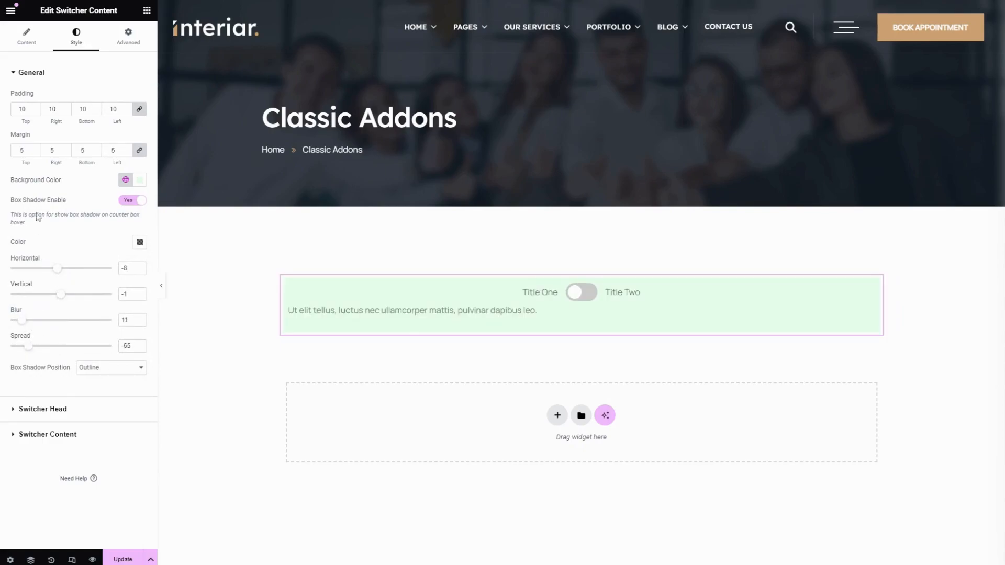
- Set the Switcher Head's padding to 7 and its margin to 5 on all sides
left_click(64, 412)
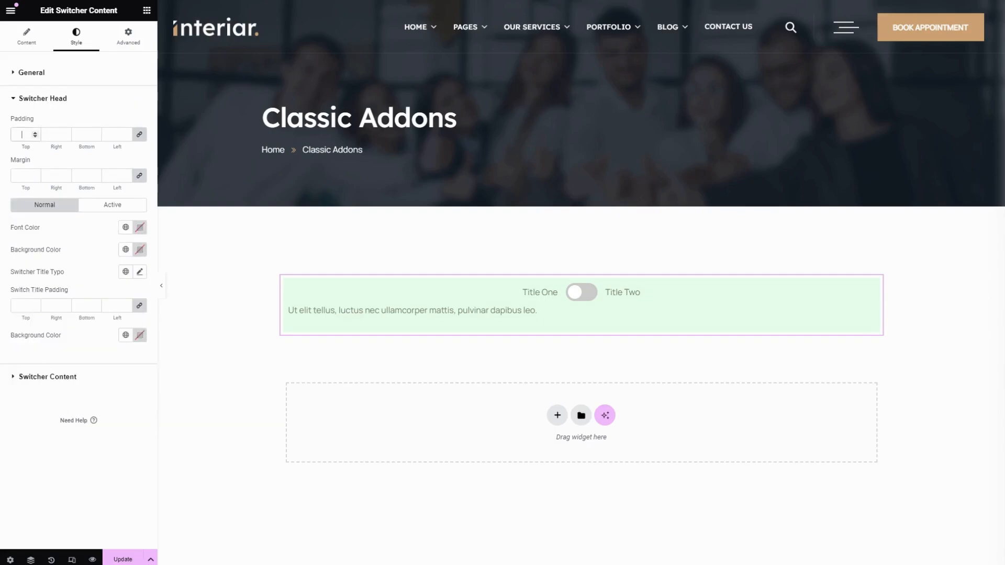
left_click(22, 135)
type("10")
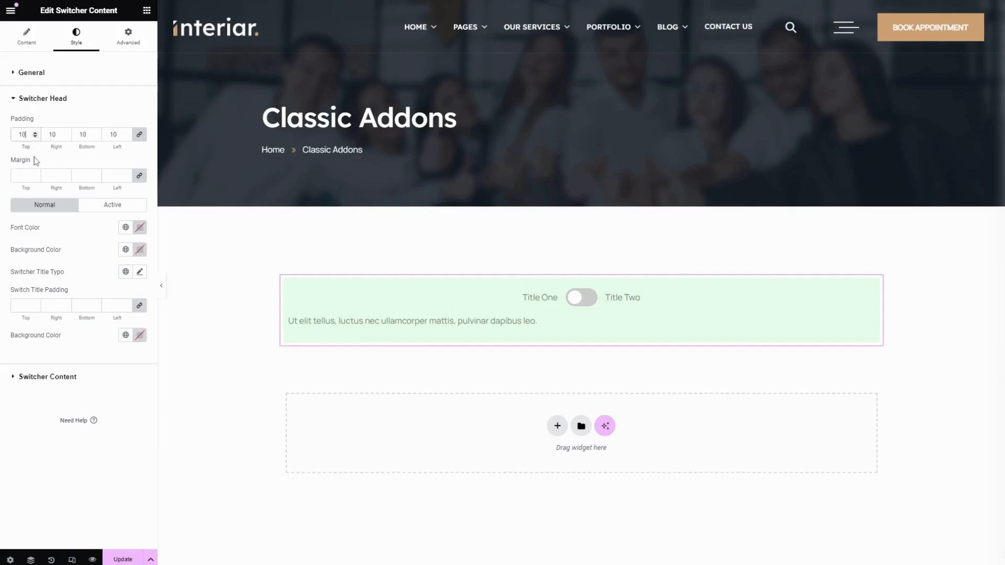
left_click(35, 136)
left_click(35, 137)
left_click(36, 137)
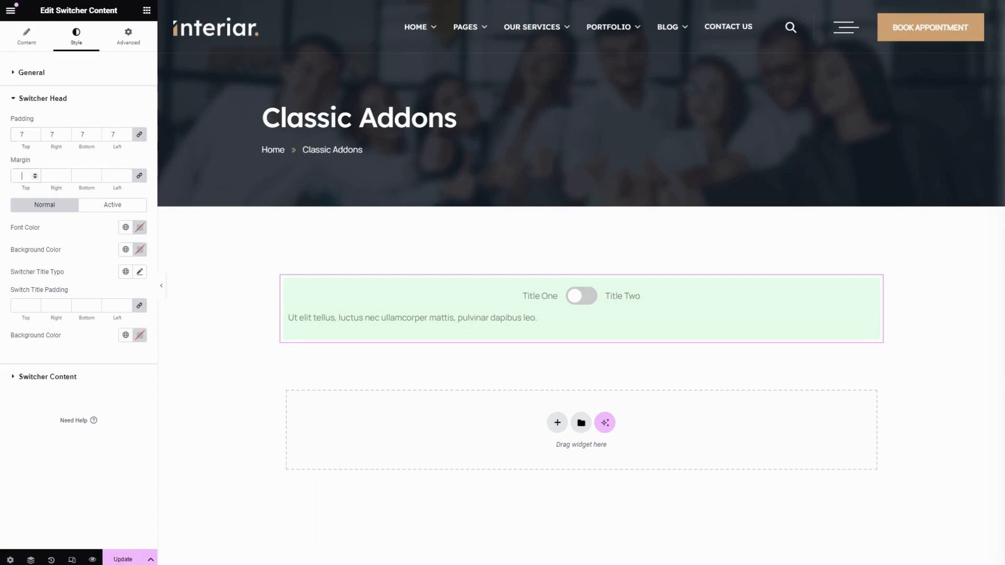
type("5")
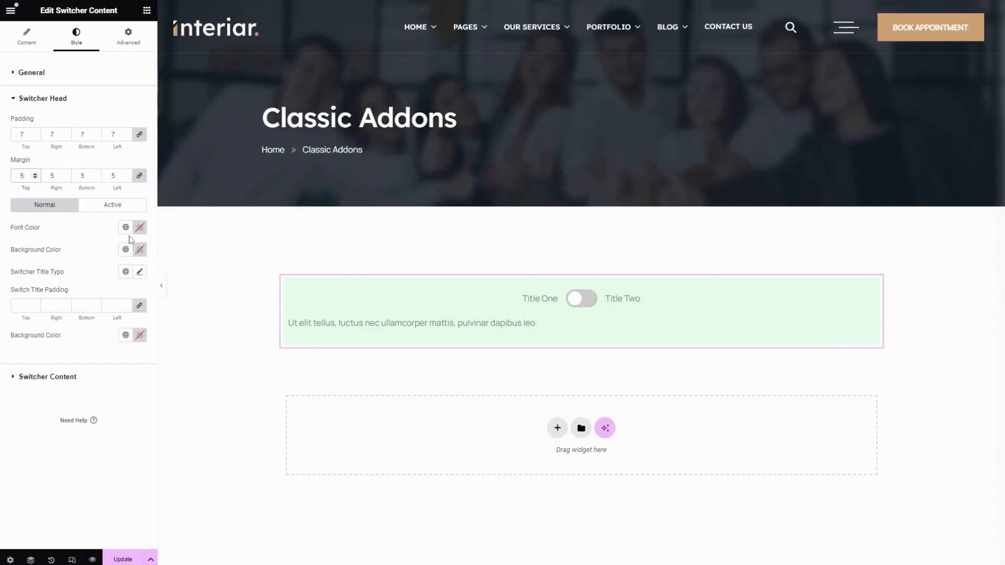
- Set the Switcher Head's font color to the global Secondary color for both the normal and active states
left_click(126, 234)
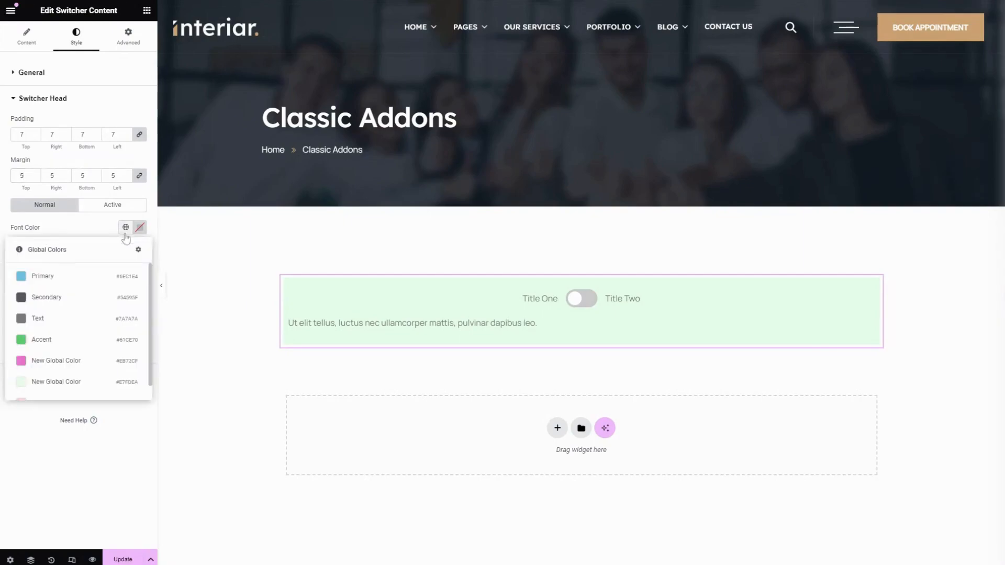
left_click(57, 296)
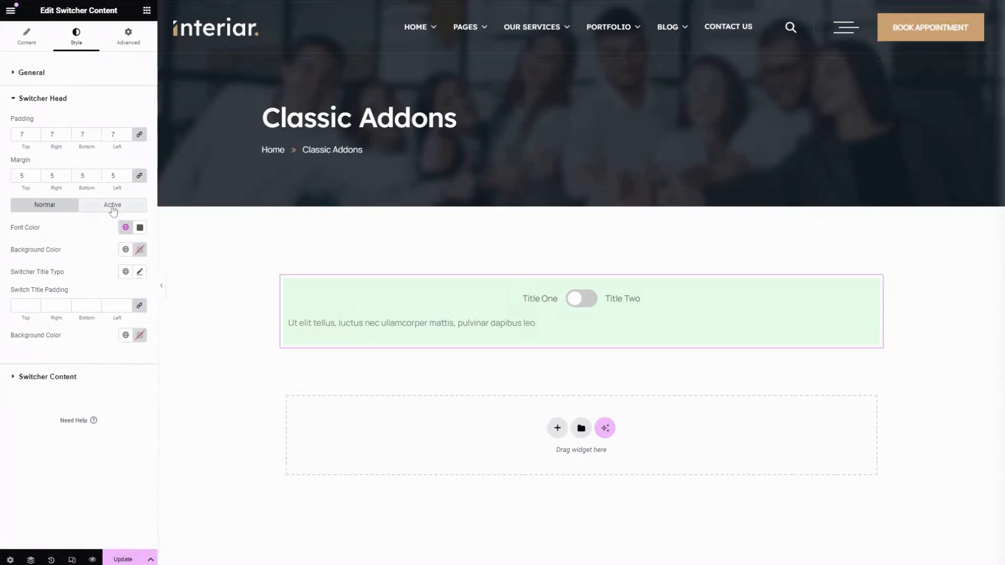
left_click(112, 207)
left_click(126, 228)
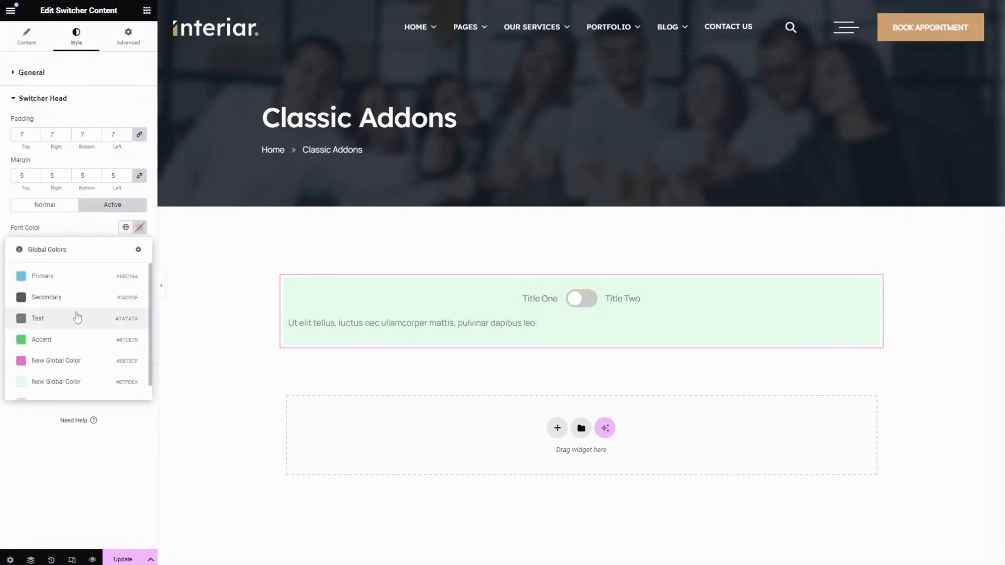
left_click(70, 306)
- Set the switcher titles' background to pink #EB72CF for the normal state and to the green Accent color for the active state
left_click(32, 207)
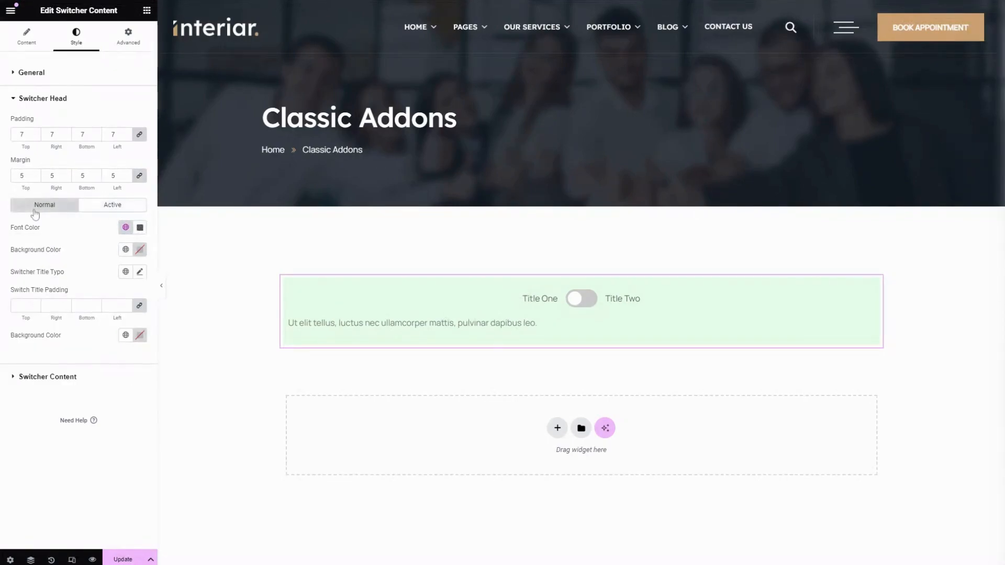
left_click(125, 250)
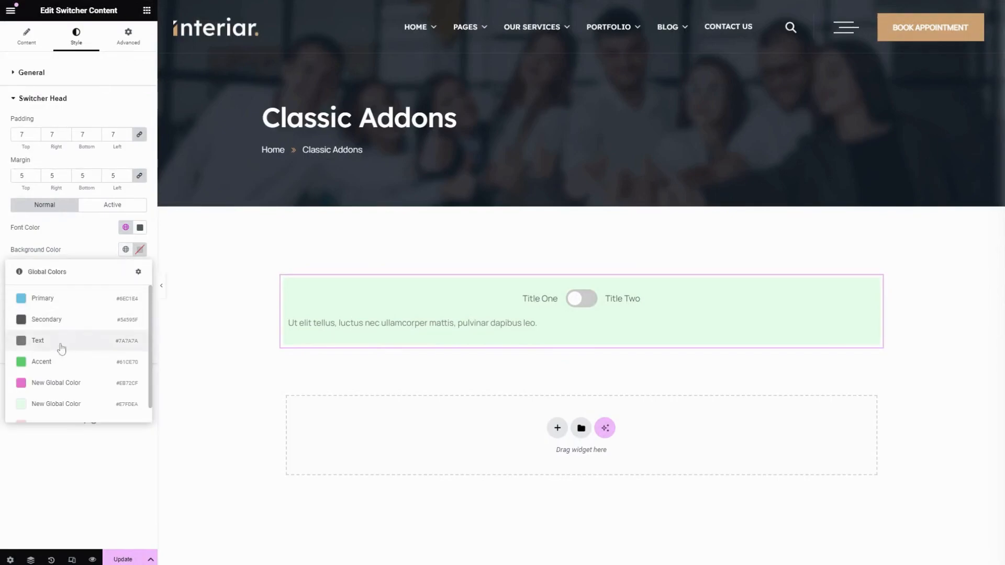
scroll(58, 370, "down", 1)
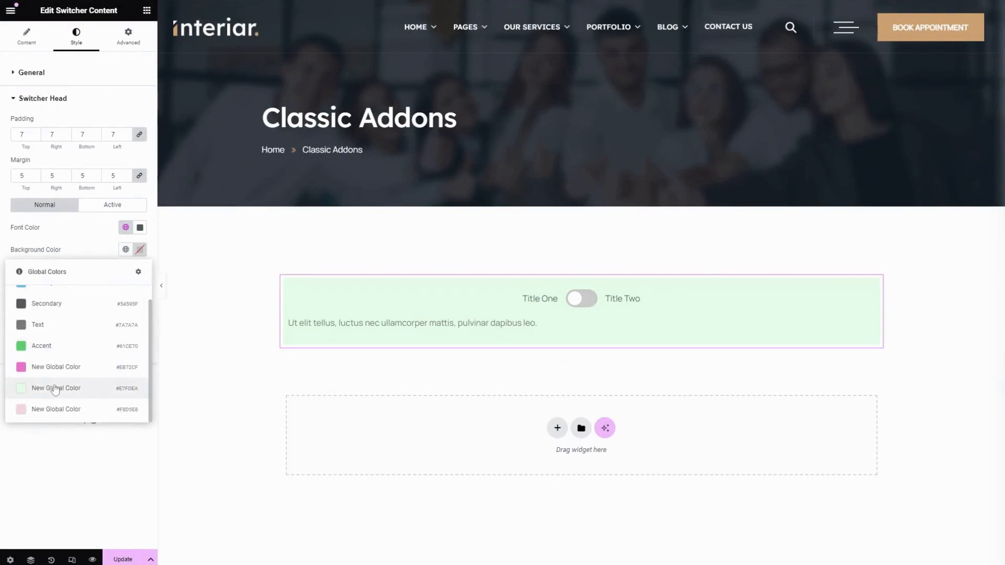
left_click(53, 369)
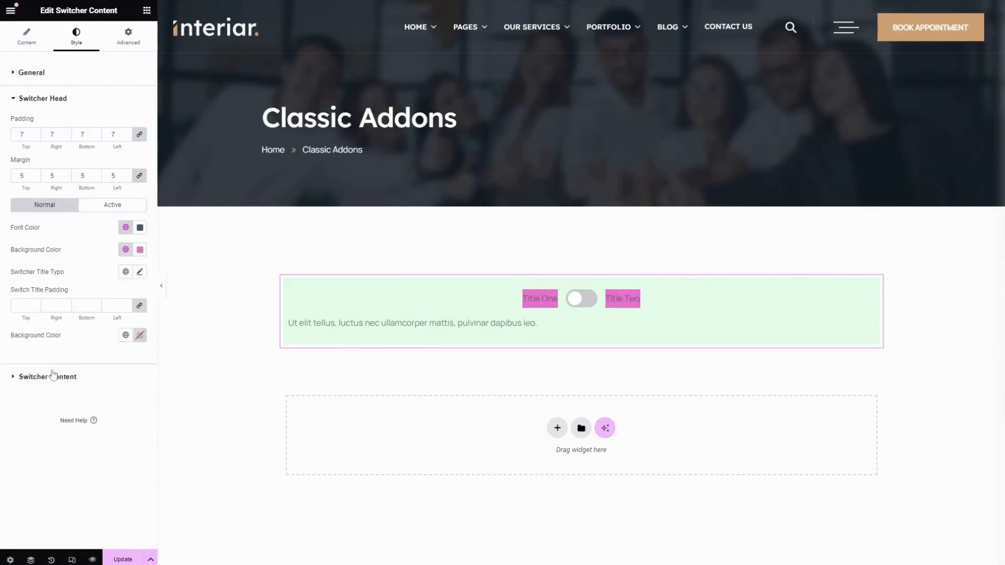
left_click(100, 207)
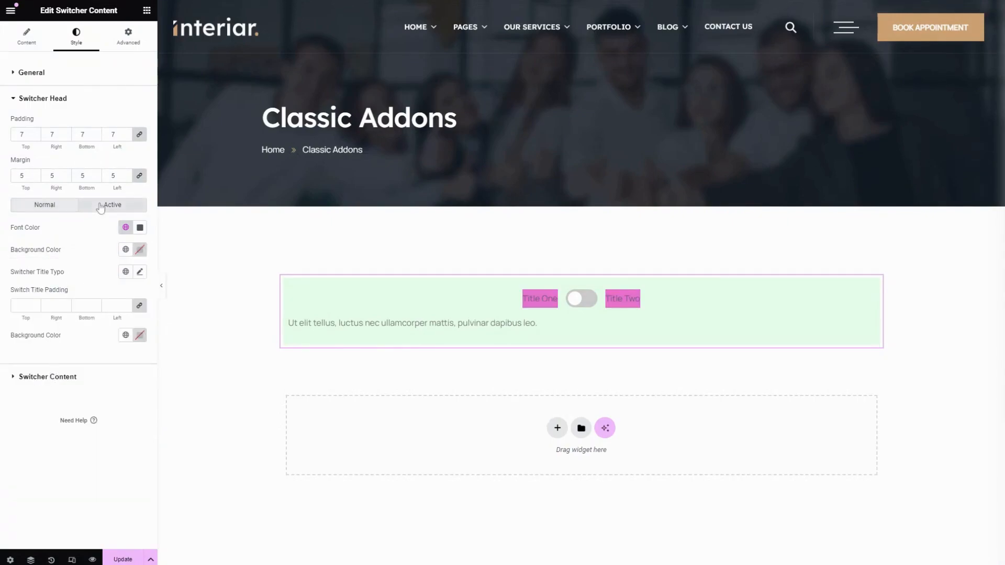
left_click(124, 250)
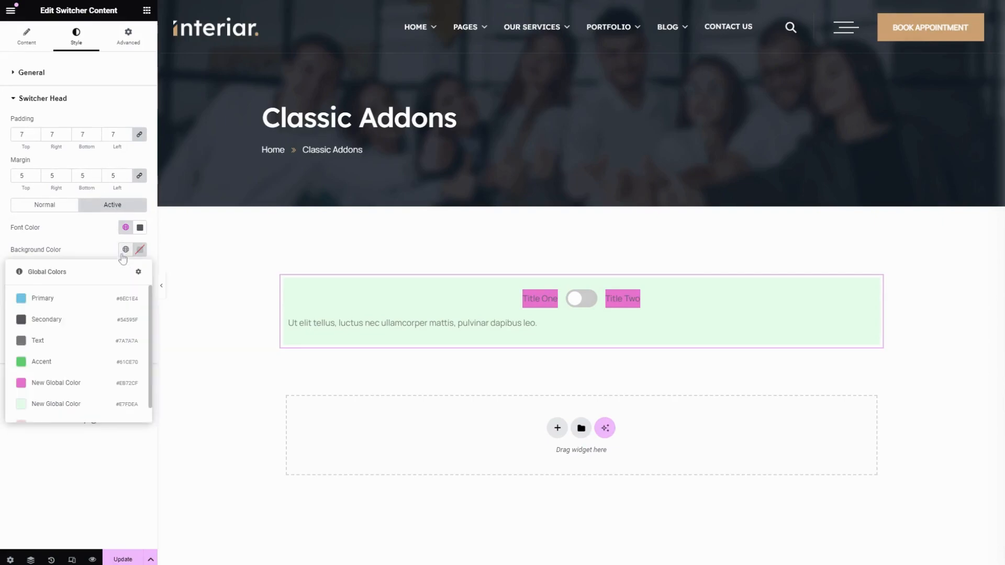
left_click(58, 363)
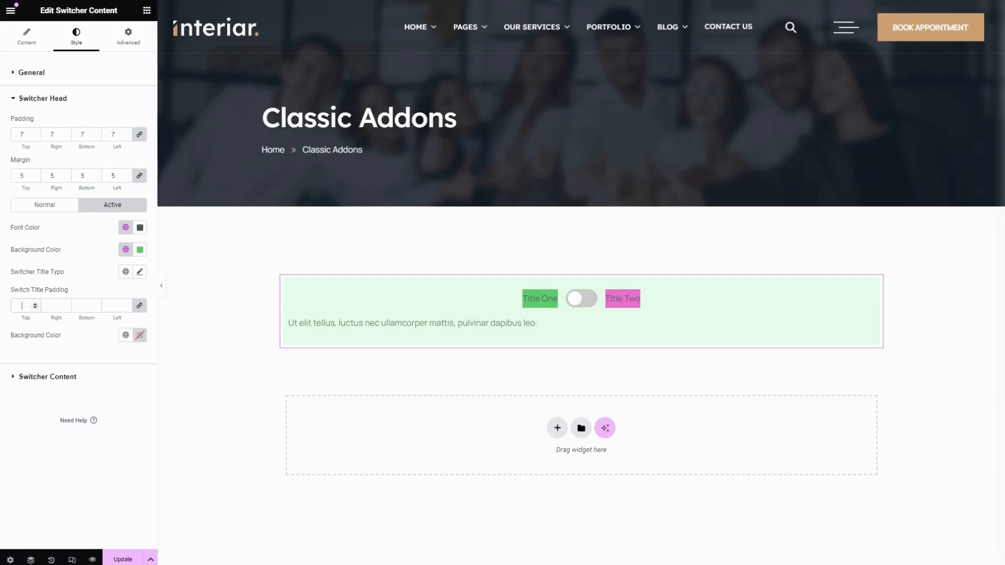
- Set the switch title padding to 20 on all sides in the Switcher Head styles
left_click(22, 305)
type("20")
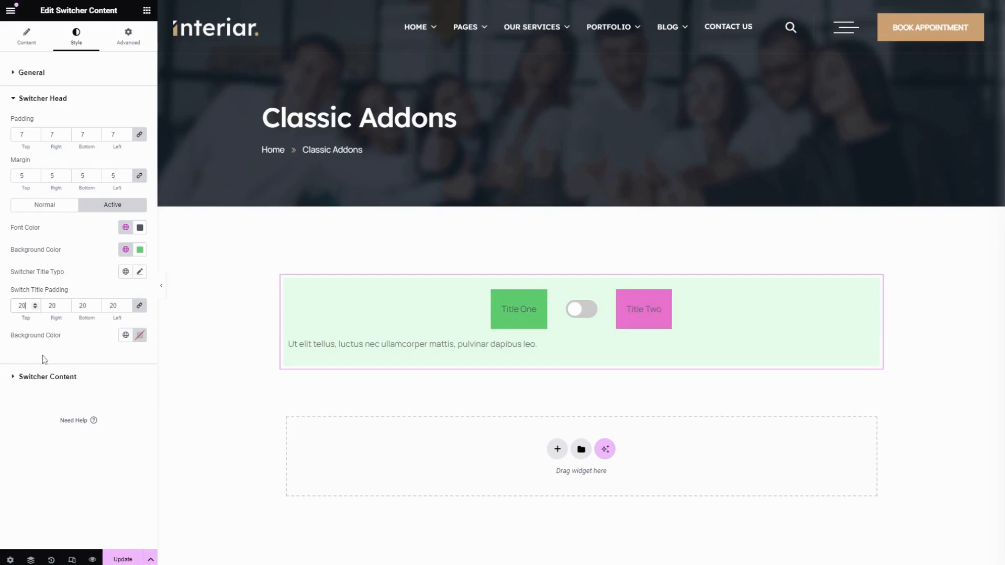
left_click(126, 336)
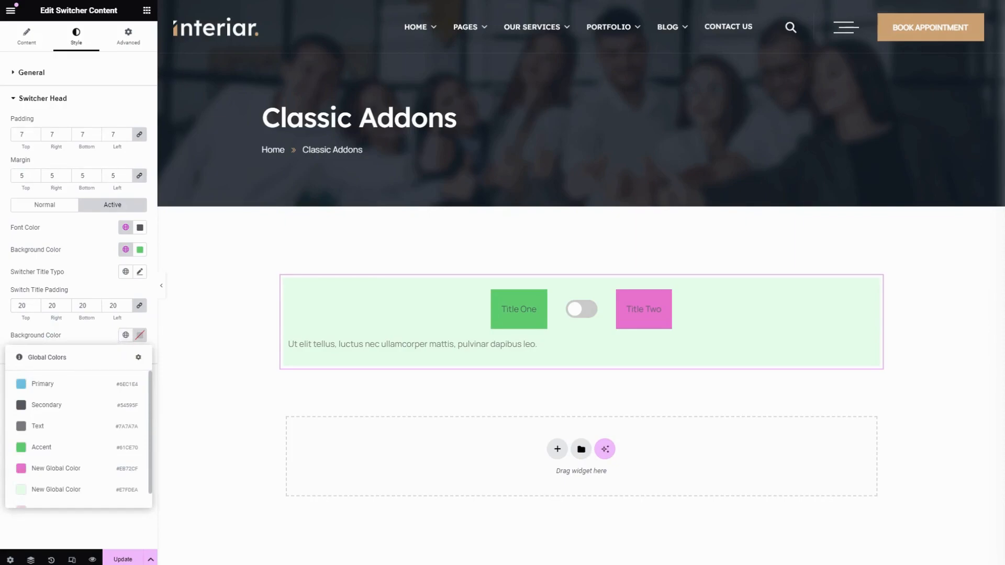
left_click(100, 337)
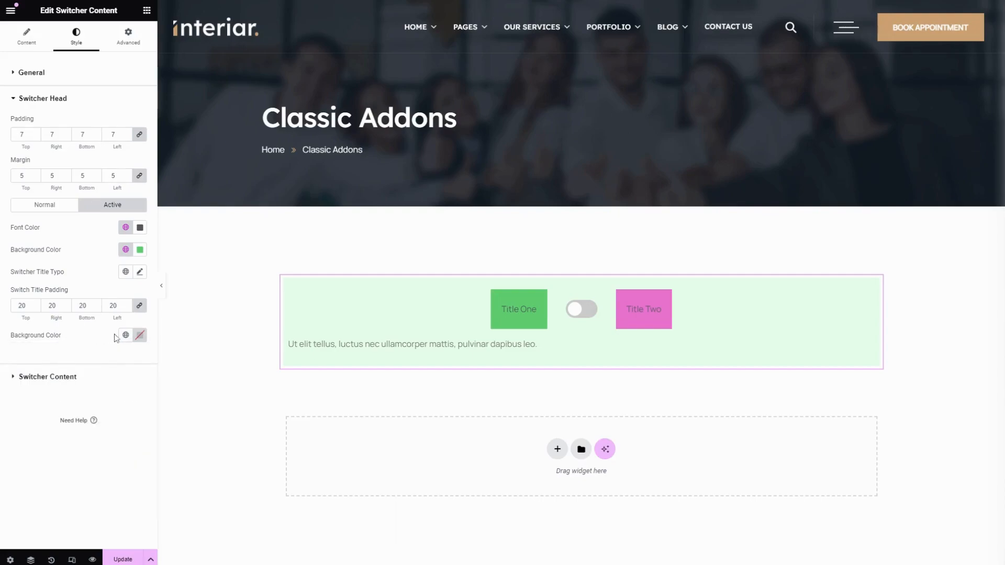
- Try the global Primary color as the font color of the primary Switcher Content and reset it to default
left_click(88, 379)
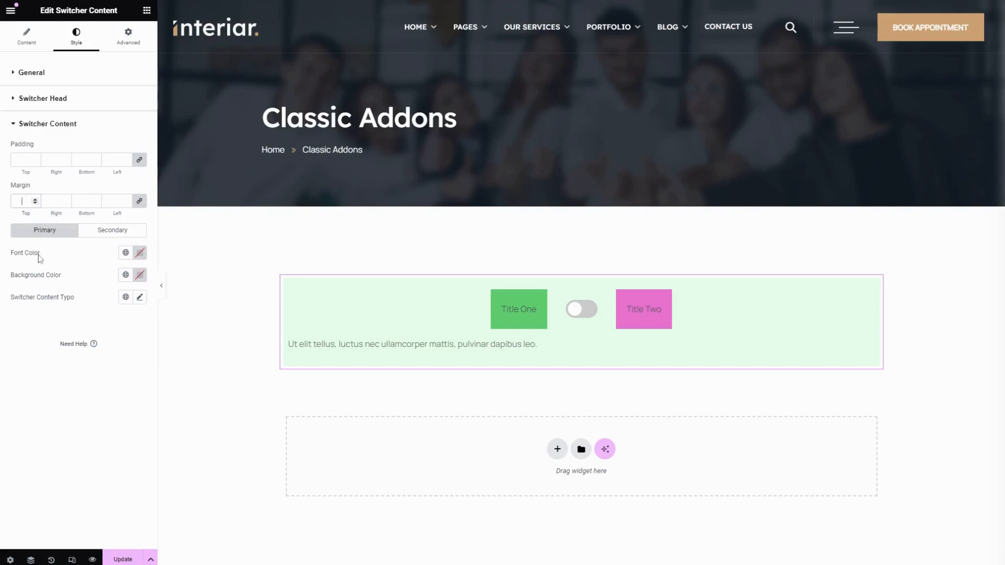
left_click(126, 253)
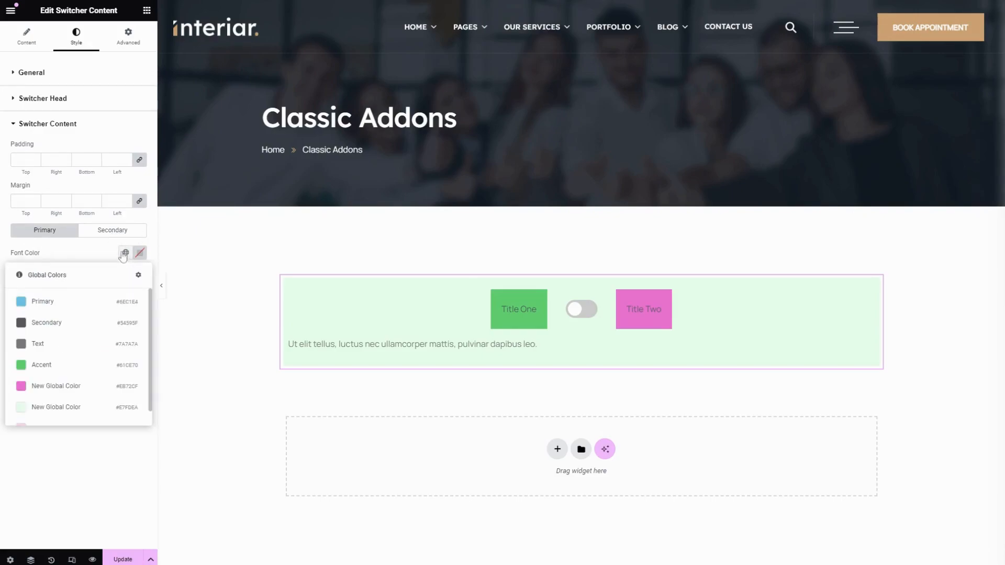
left_click(64, 307)
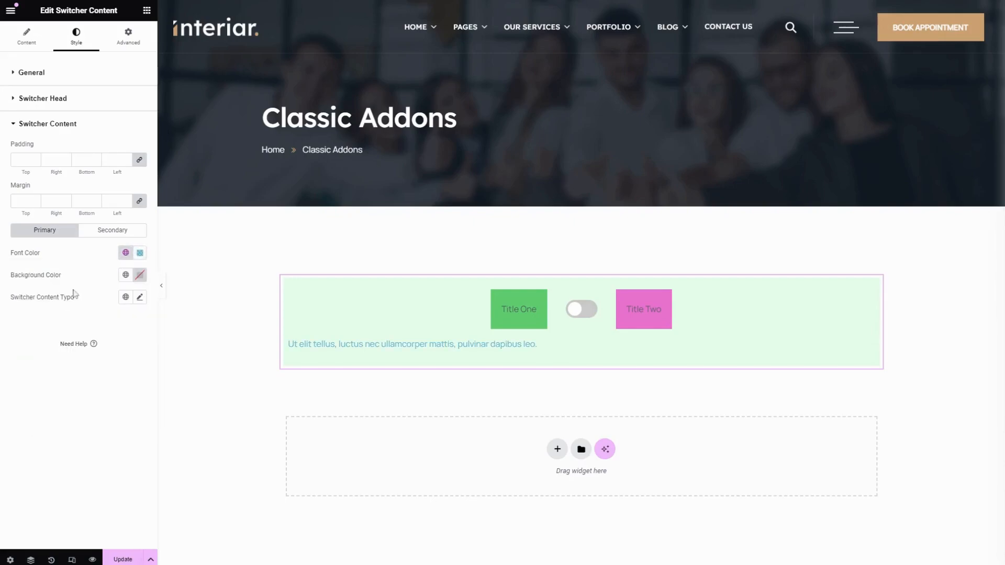
left_click(125, 253)
left_click(140, 253)
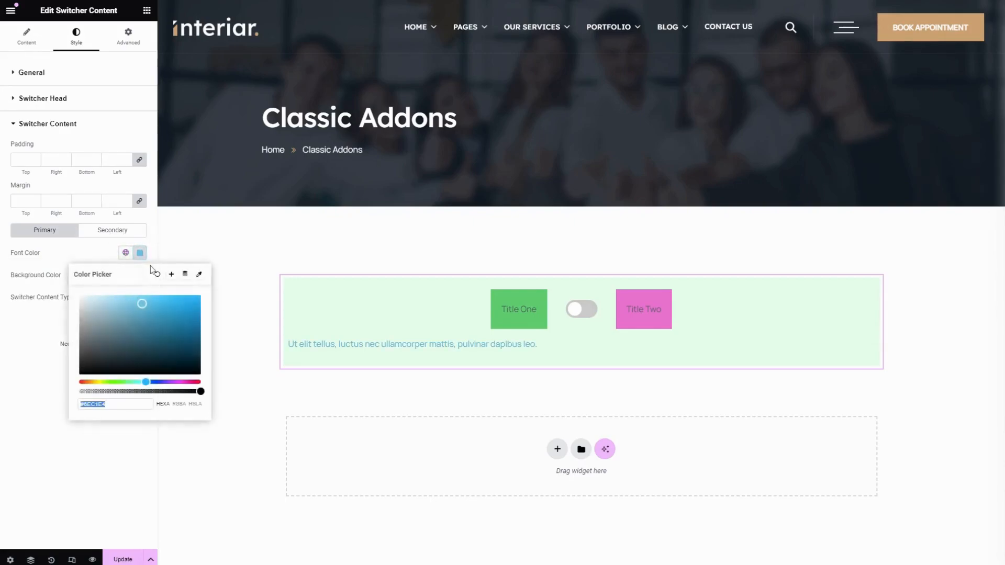
left_click(154, 272)
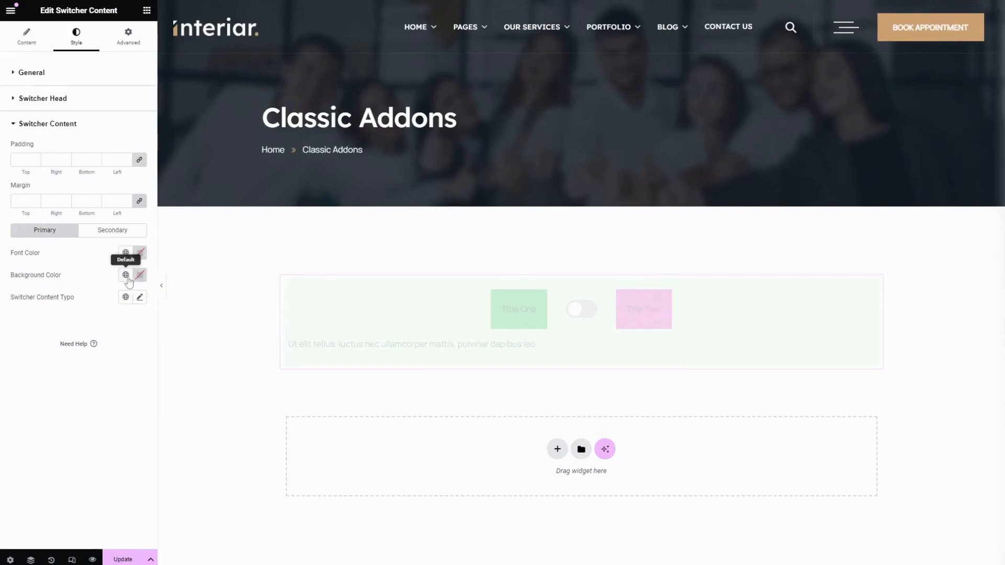
- Look over the Switcher Content typography options and save the page with an update
left_click(140, 297)
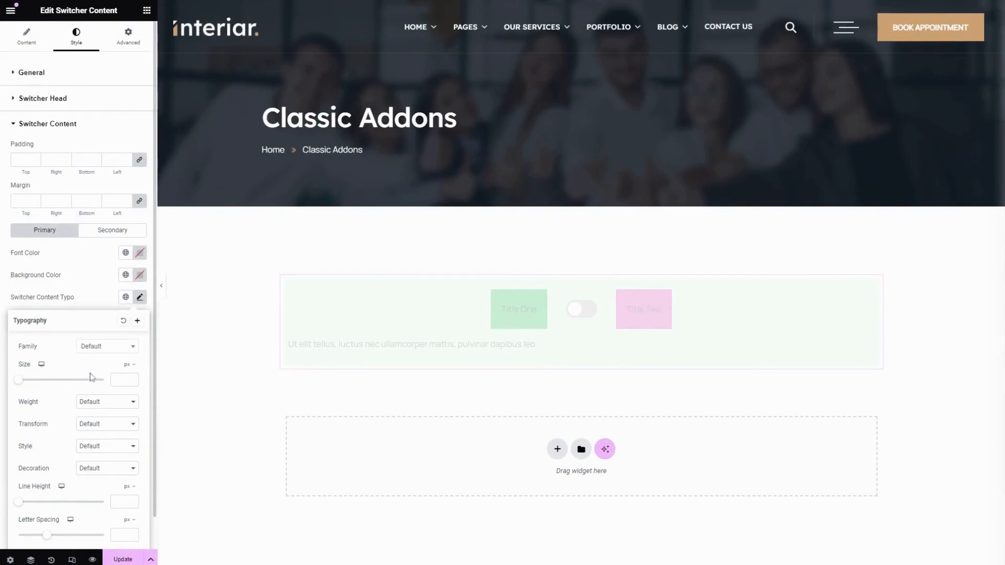
left_click(101, 278)
left_click(123, 559)
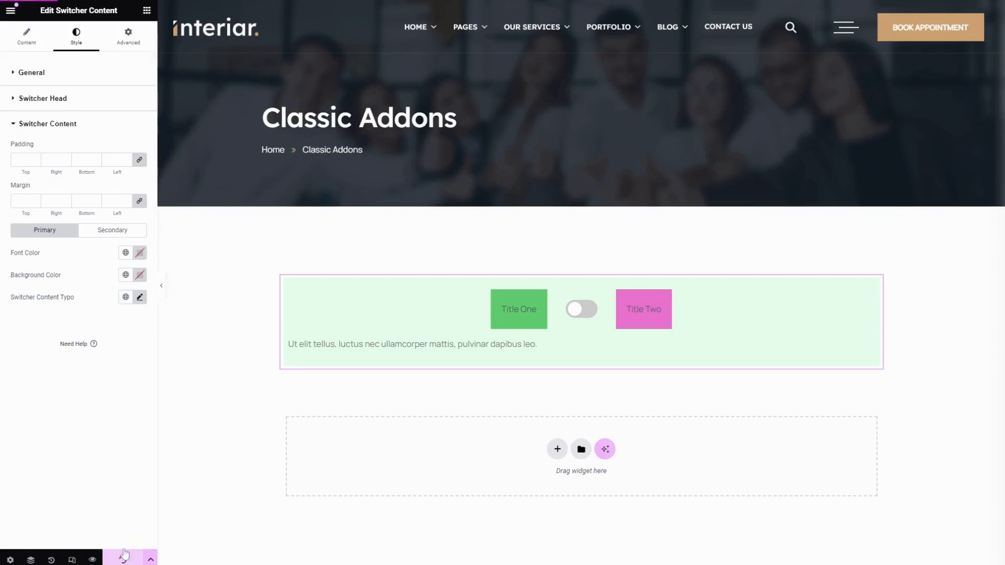
- Preview the page without the editing panel and toggle the switch between Title One and Title Two several times
left_click(165, 293)
left_click(505, 311)
left_click(507, 314)
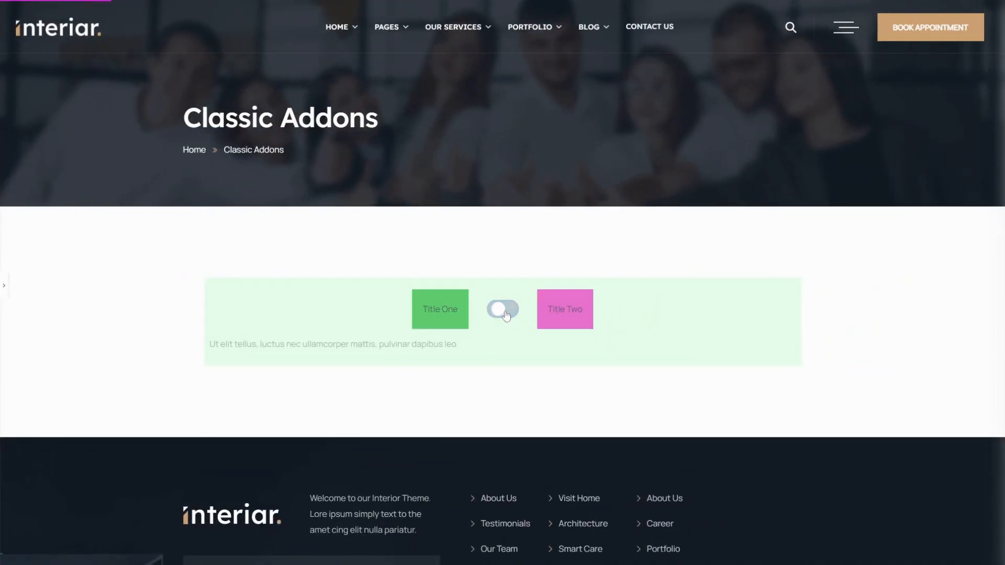
left_click(506, 314)
left_click(506, 314)
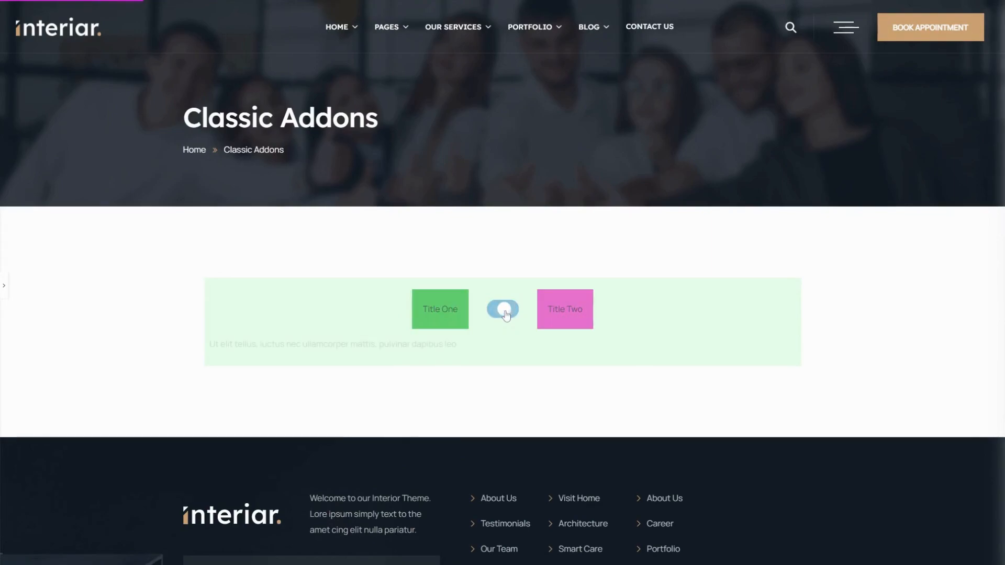